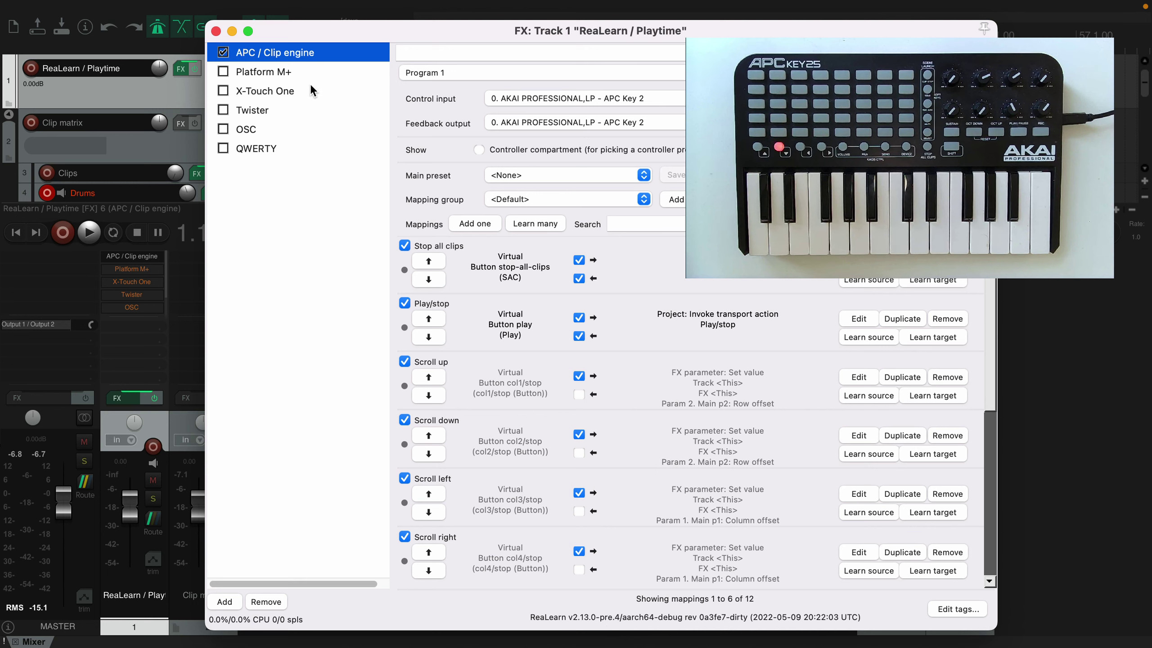
Review the mappings of the Platform M+, X-Touch One and Twister instances, return to APC / Clip engine and close the FX window.
click(295, 72)
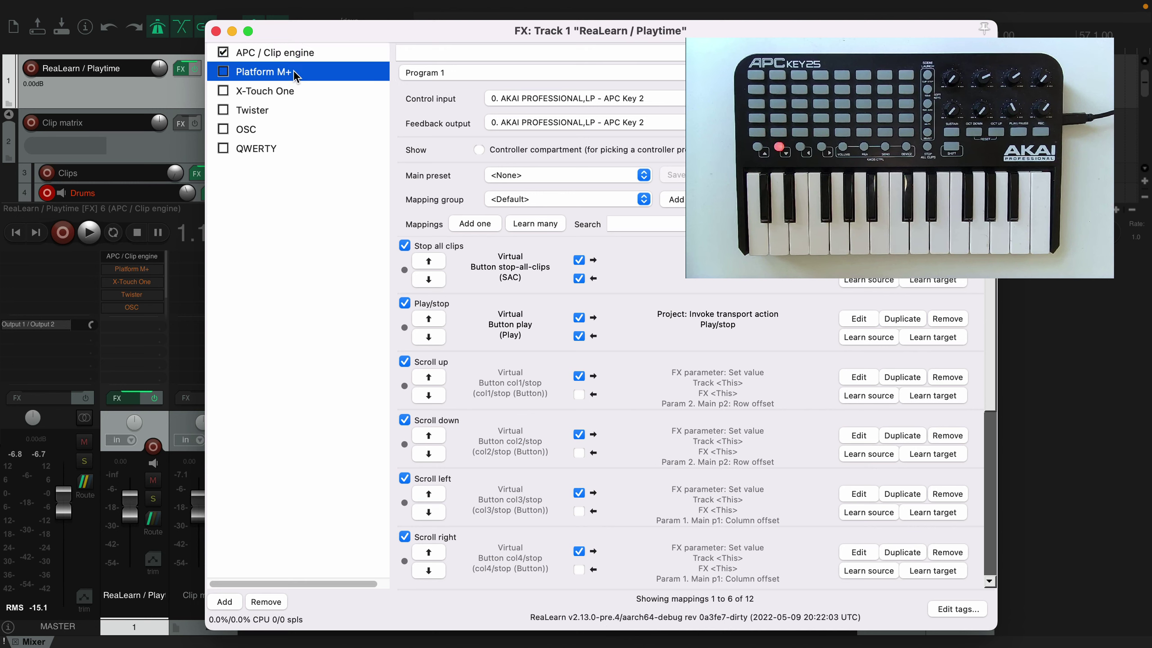
click(290, 91)
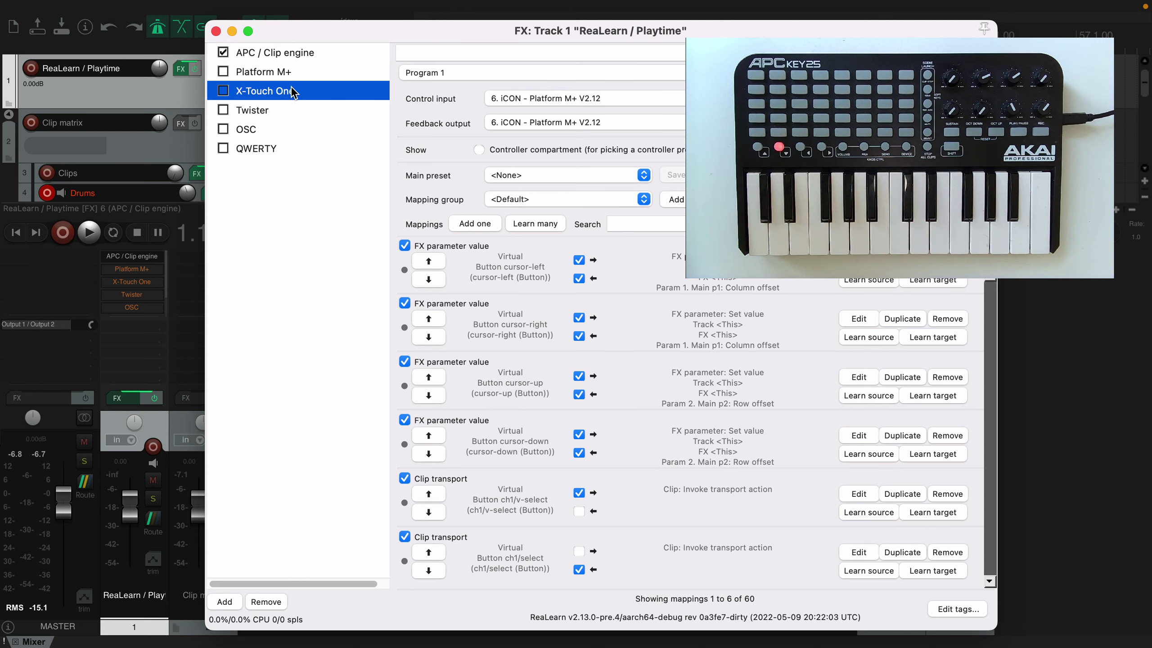
click(292, 110)
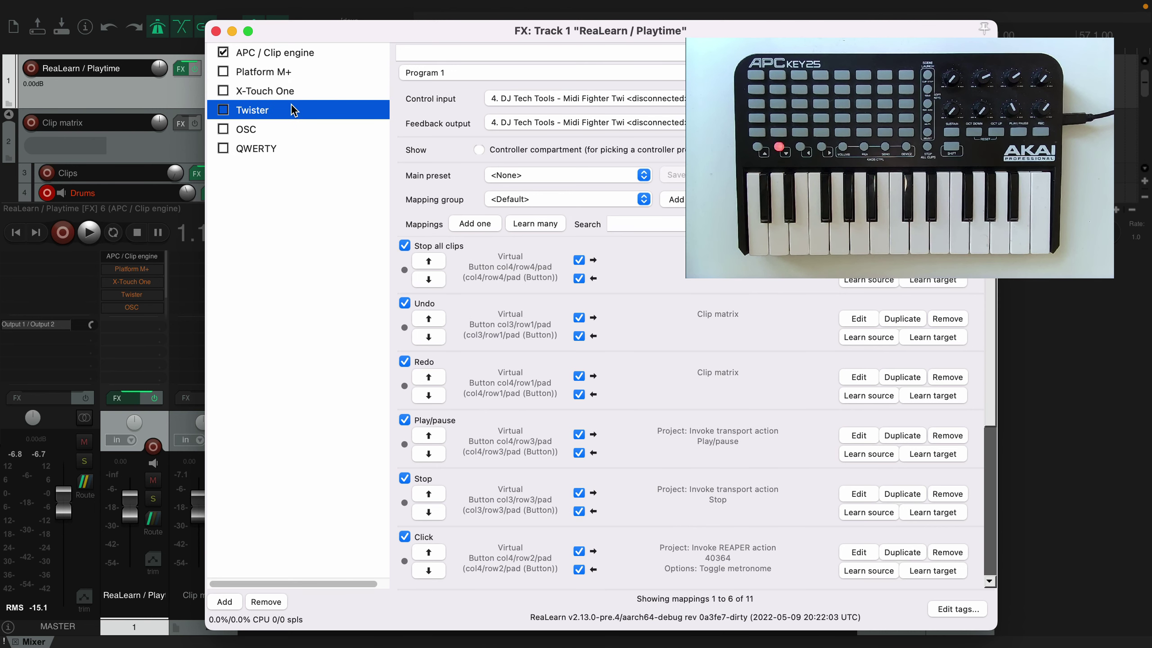
click(289, 54)
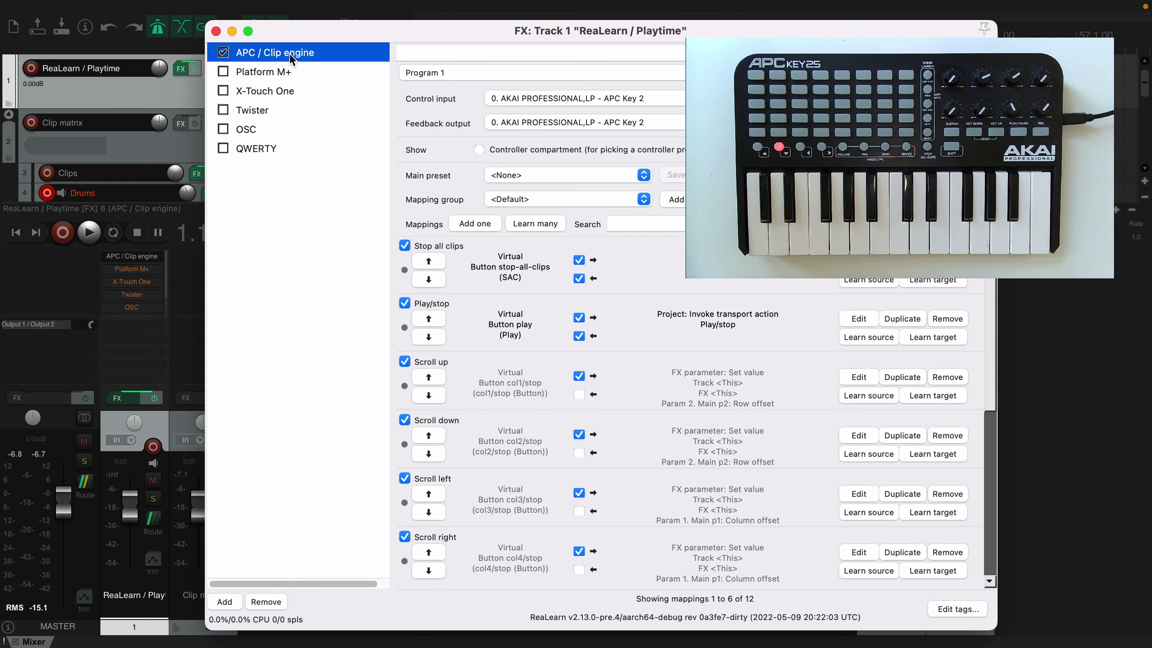
click(216, 32)
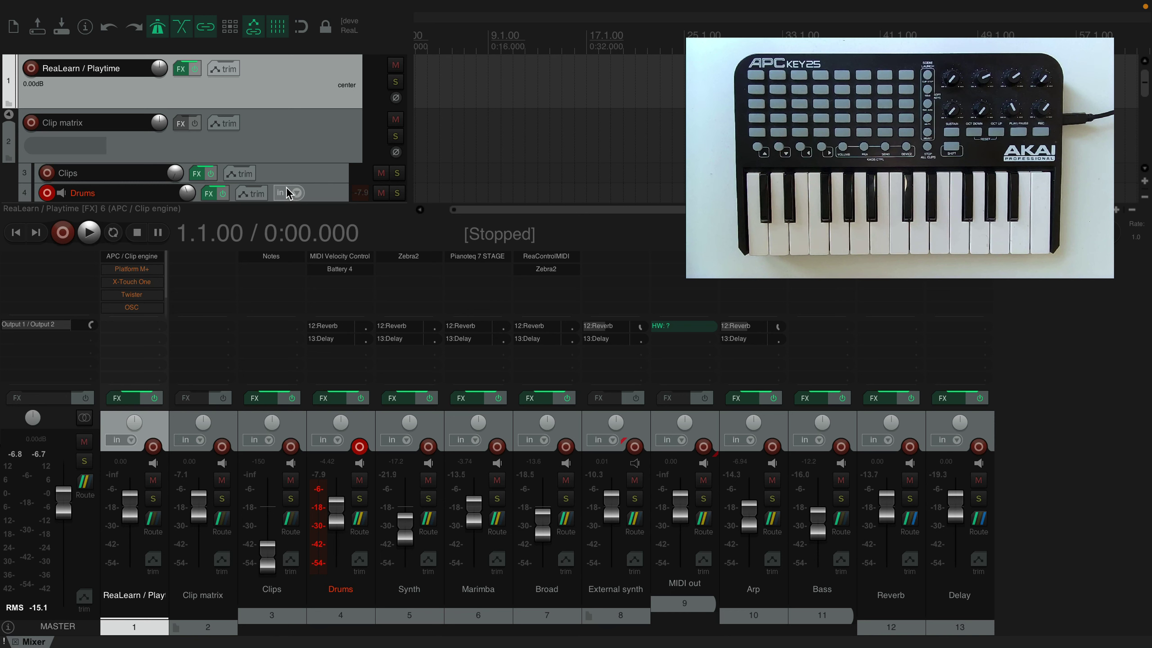
click(208, 627)
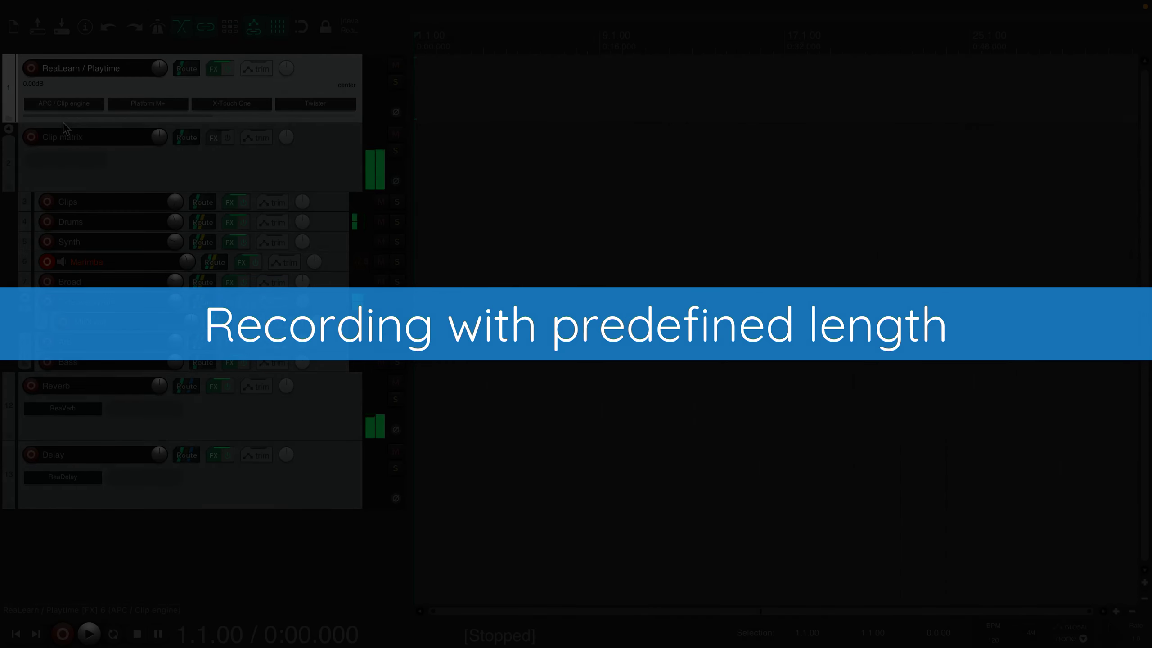
Export the clip matrix as Lua from the APC / Clip engine instance and paste it into the untitled Lua file in Visual Studio Code.
click(65, 101)
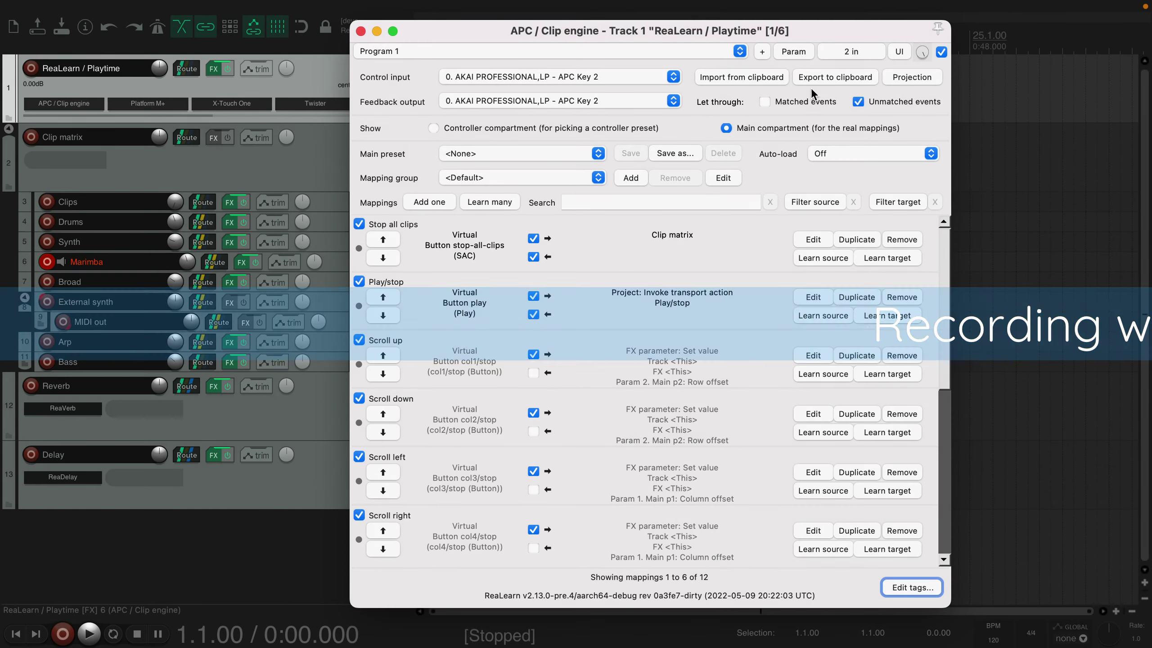
click(848, 73)
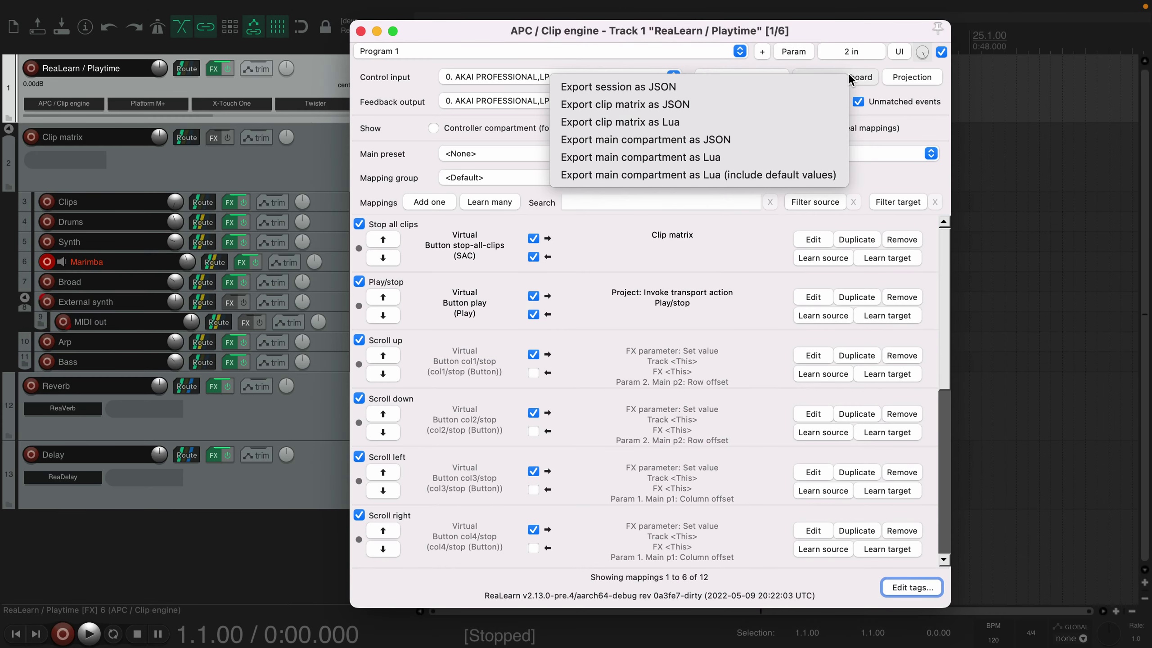
click(772, 120)
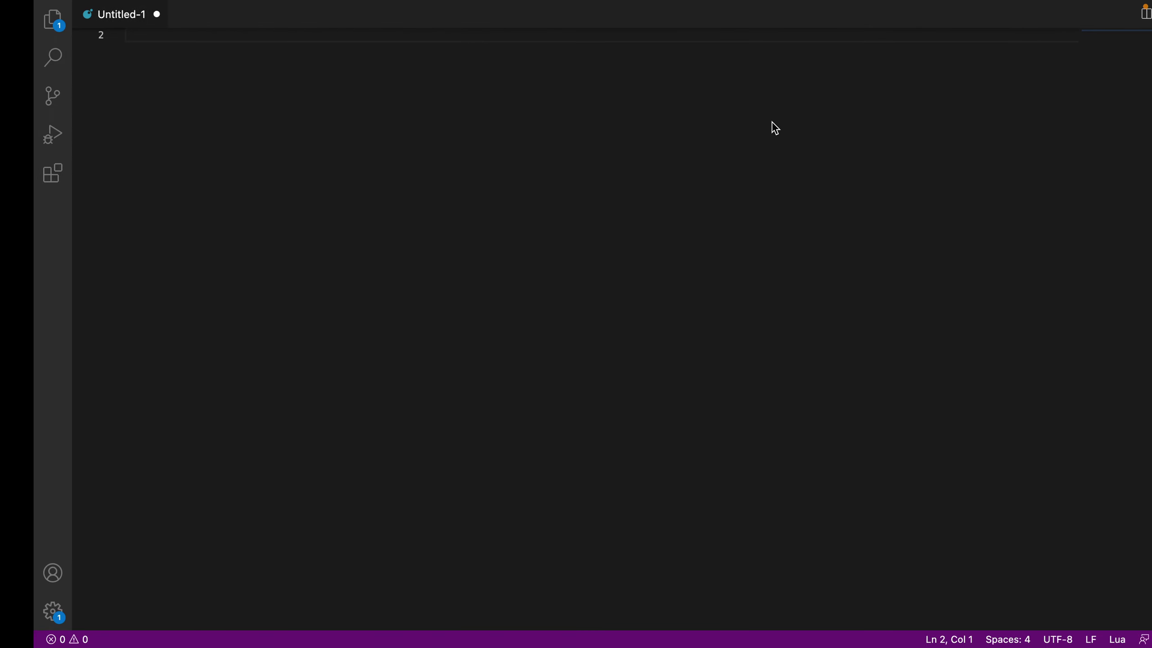
key(super+v)
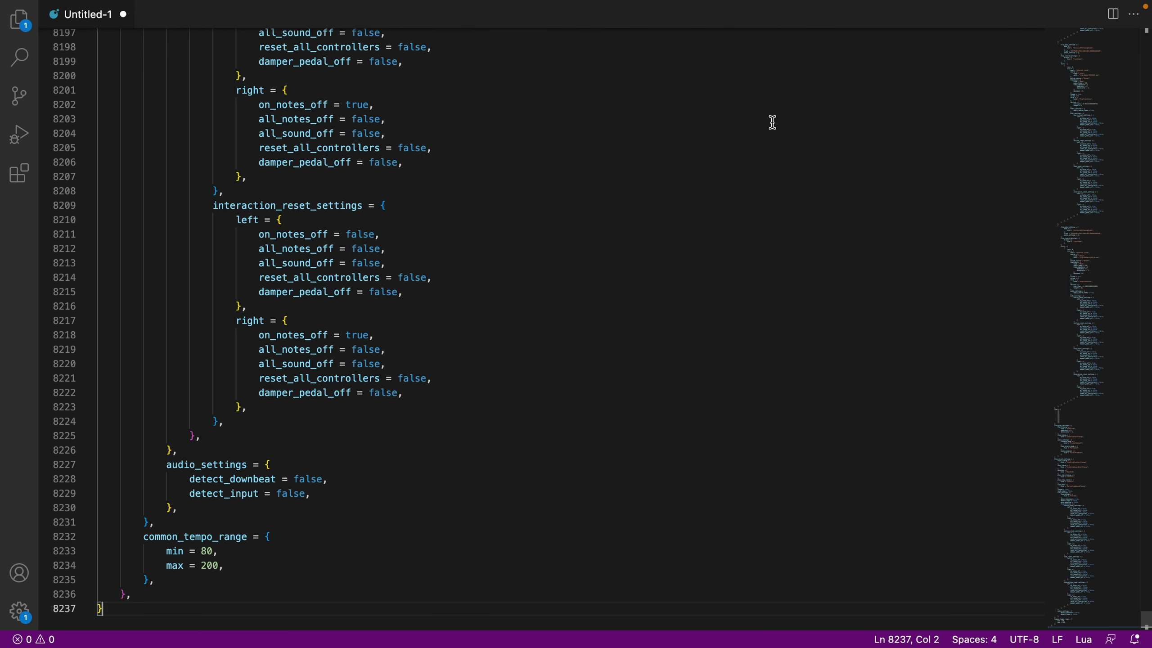
Set the duration kind in clip_record_settings to "Quantized".
scroll(773, 121, up, 15)
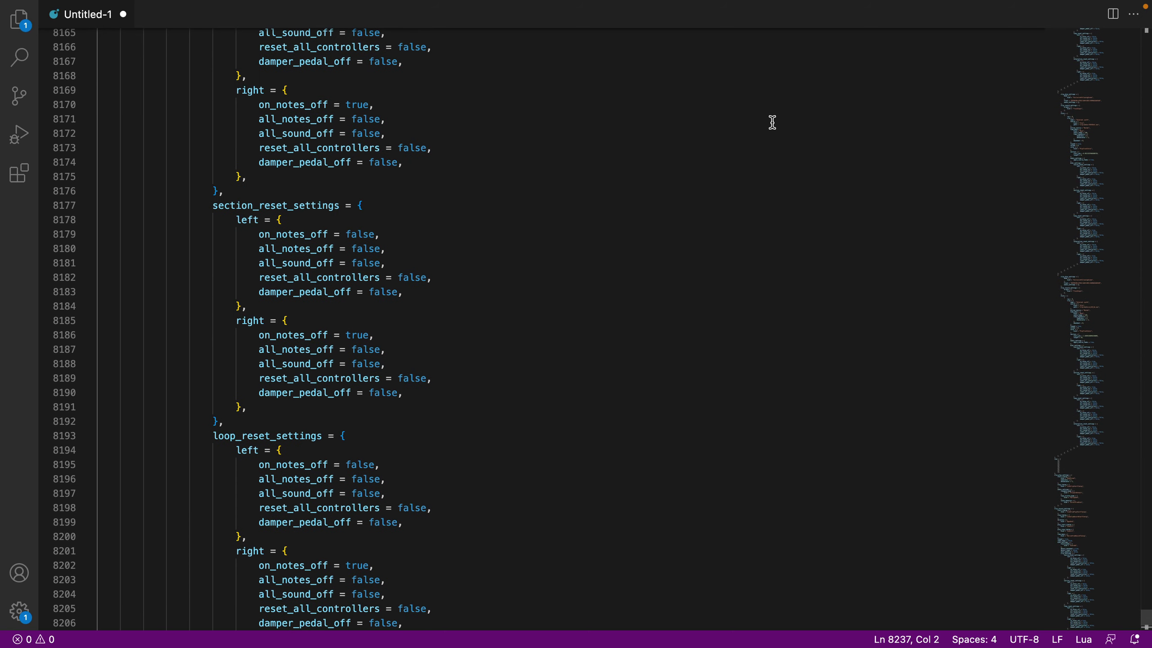
scroll(772, 122, up, 1)
scroll(772, 121, up, 13)
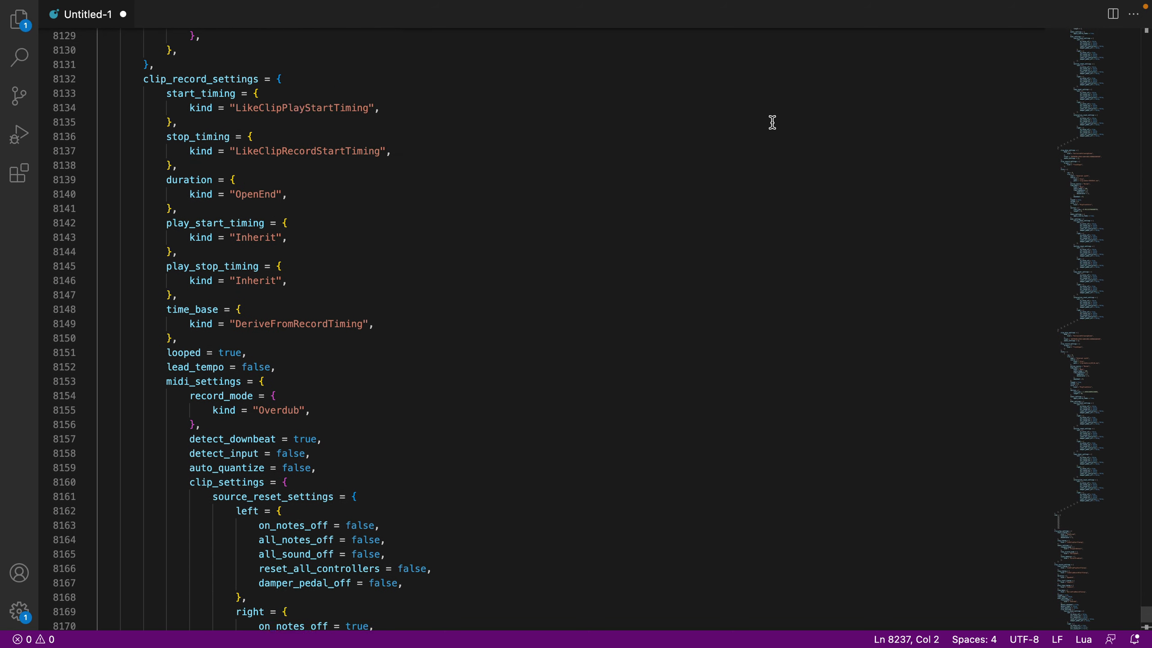
scroll(772, 122, down, 7)
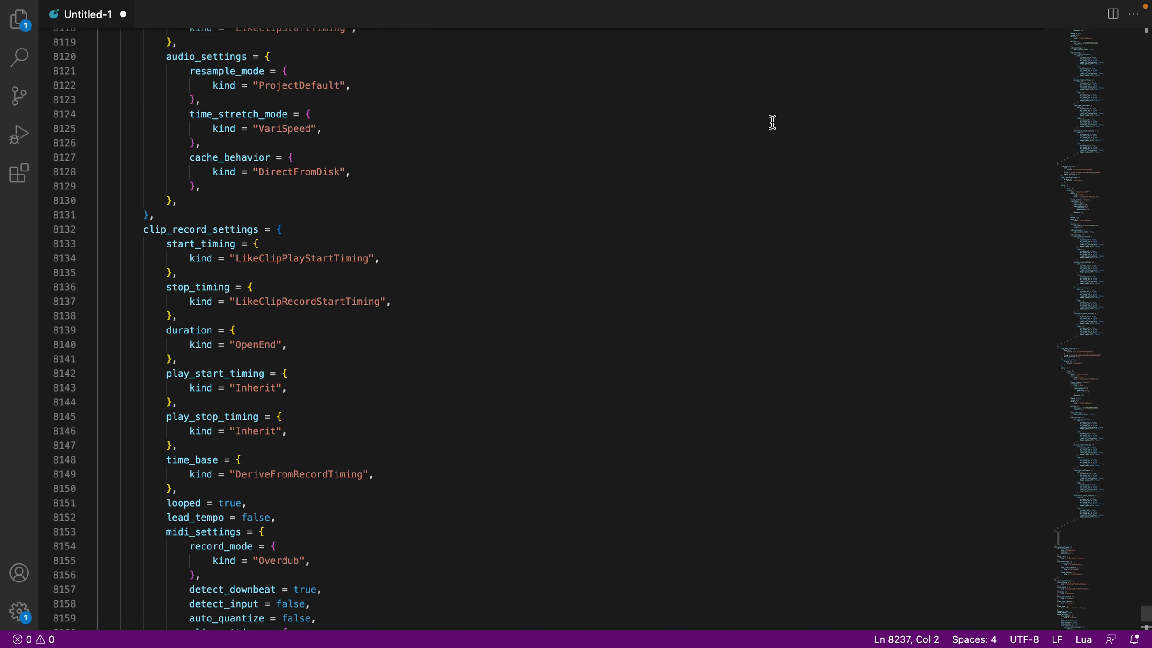
double_click(267, 275)
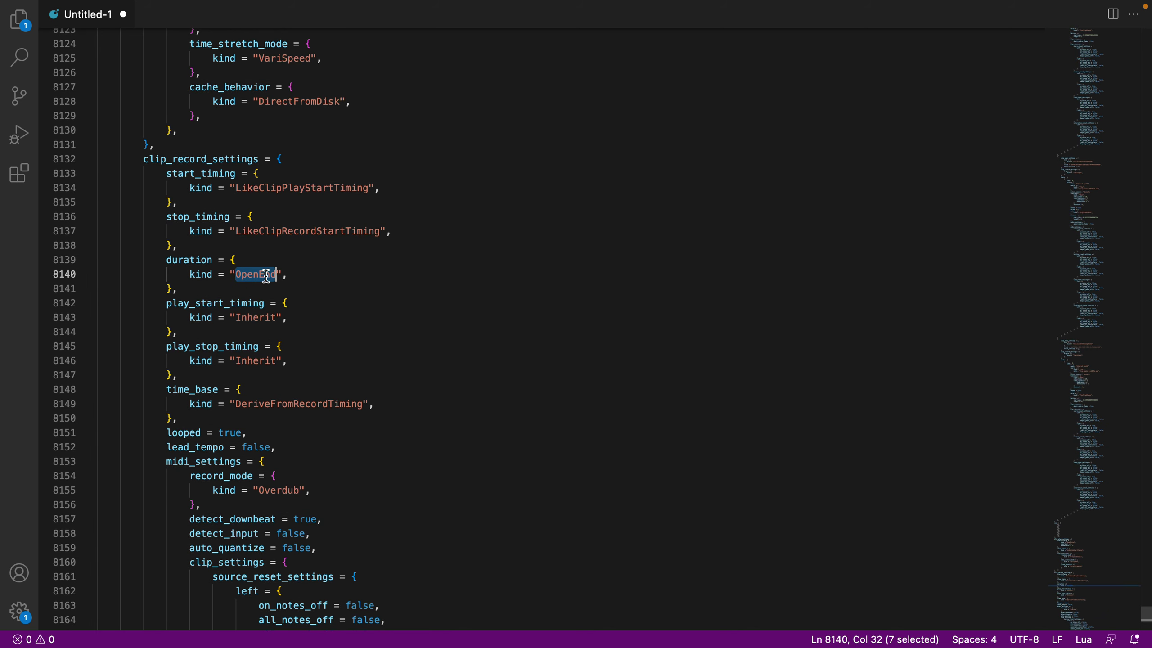
text(O)
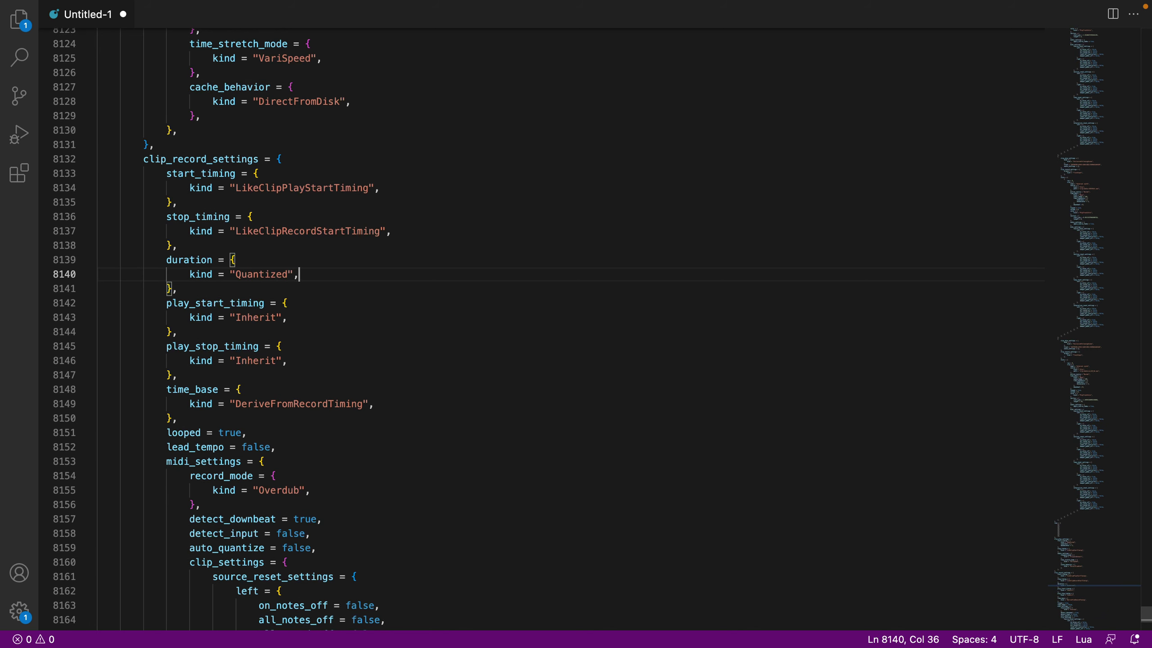
Add numerator = 2 and denominator = 1 to the quantized duration in clip_record_settings.
key(Return)
text(numerator = )
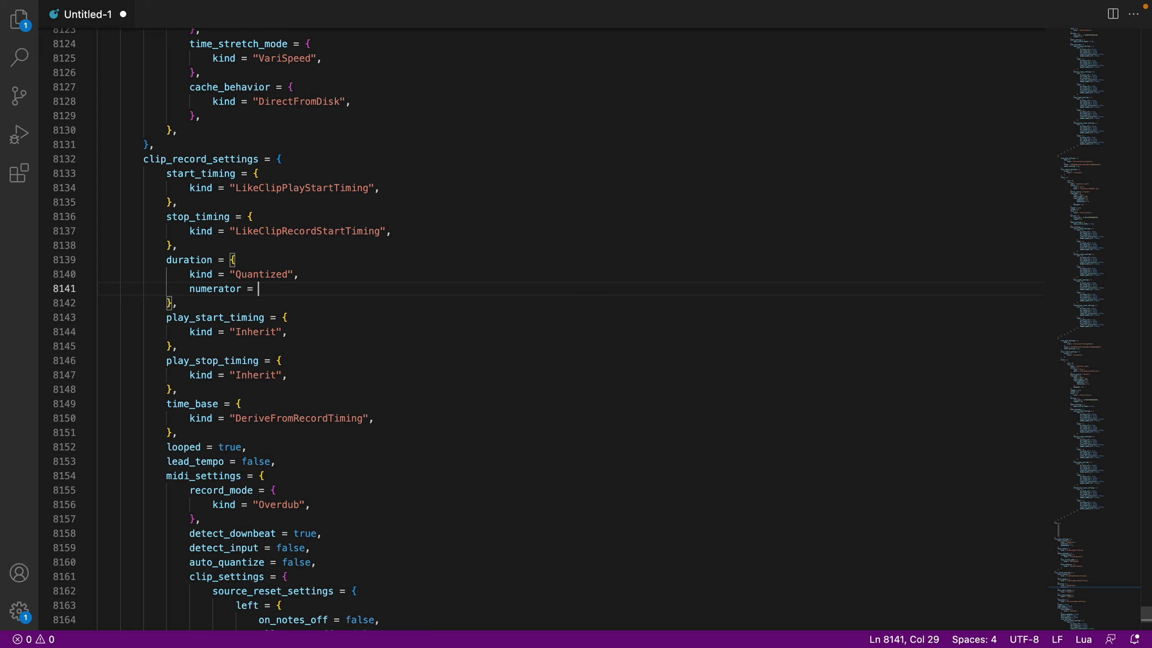
text(2,)
key(Return)
text(denominiat)
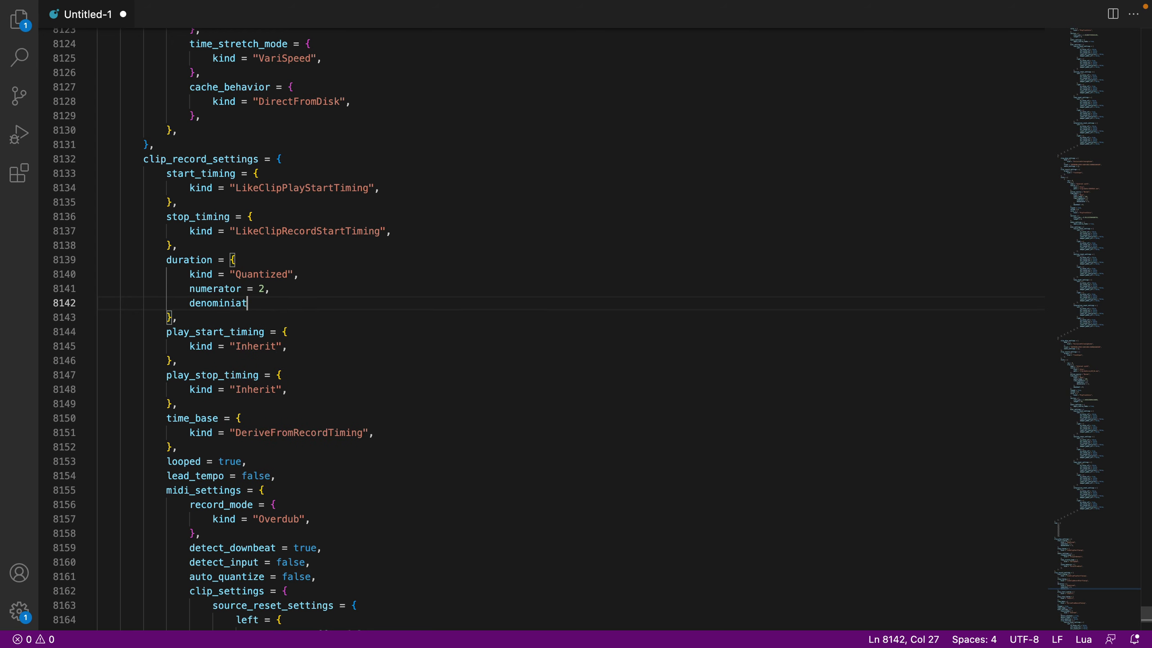
key(BackSpace)
key(BackSpace)
key(BackSpace)
text(ator = 1,)
Copy the entire Lua script and import it from the clipboard into ReaLearn in REAPER, replacing the current clip matrix.
key(super+a)
key(ctrl+Left)
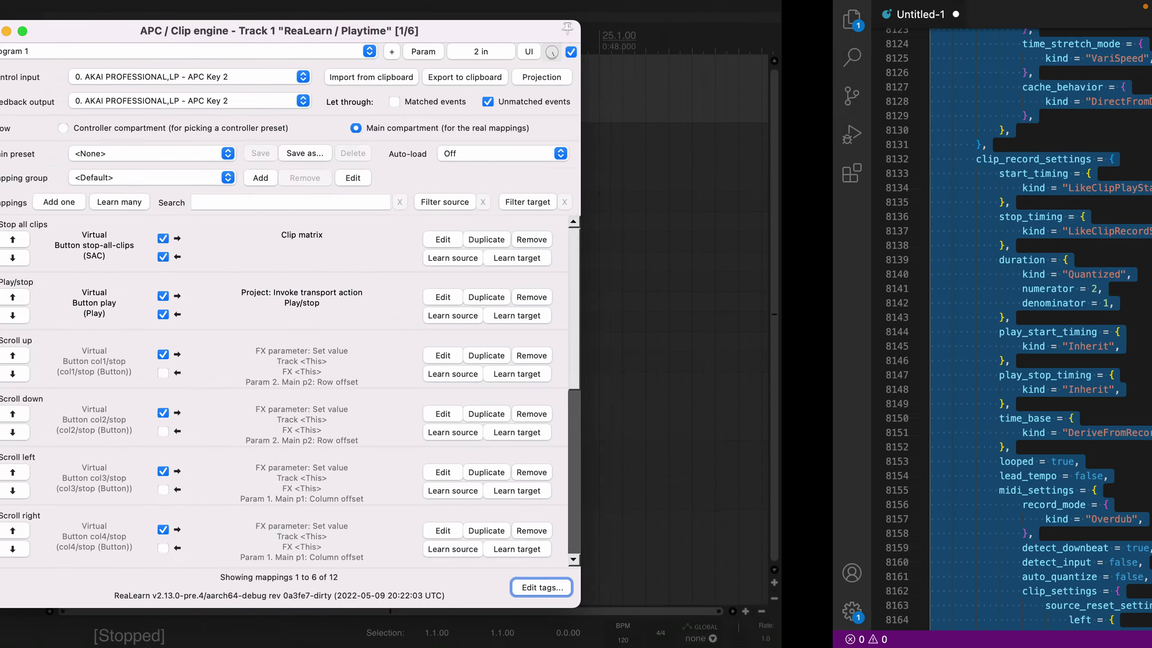
click(746, 76)
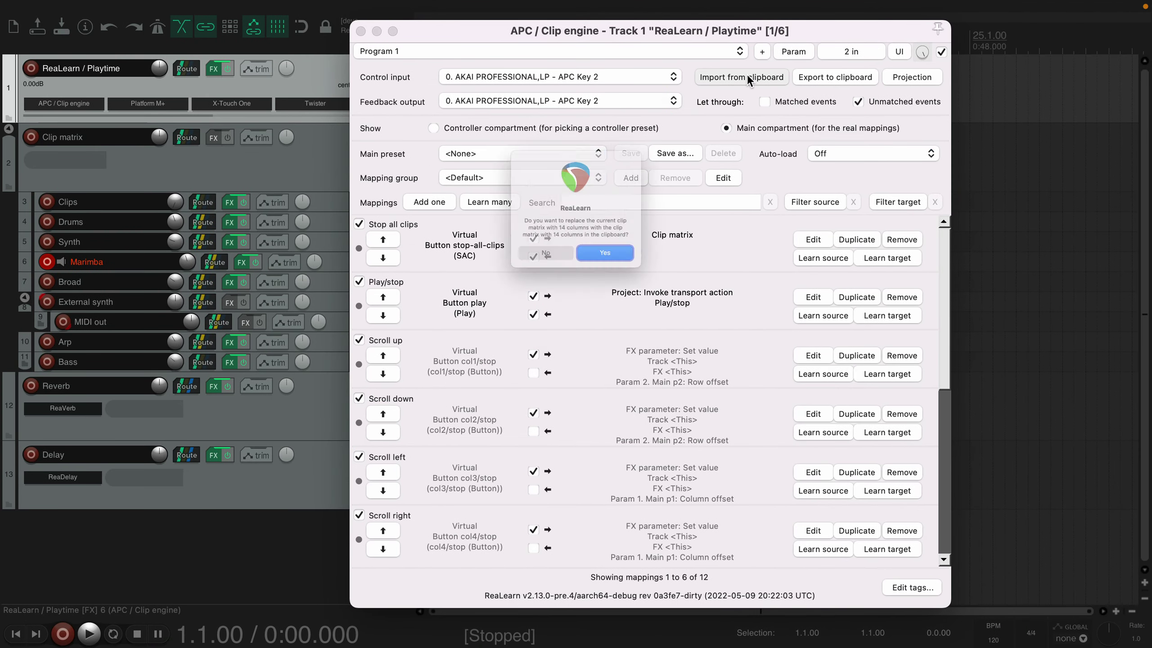
click(640, 280)
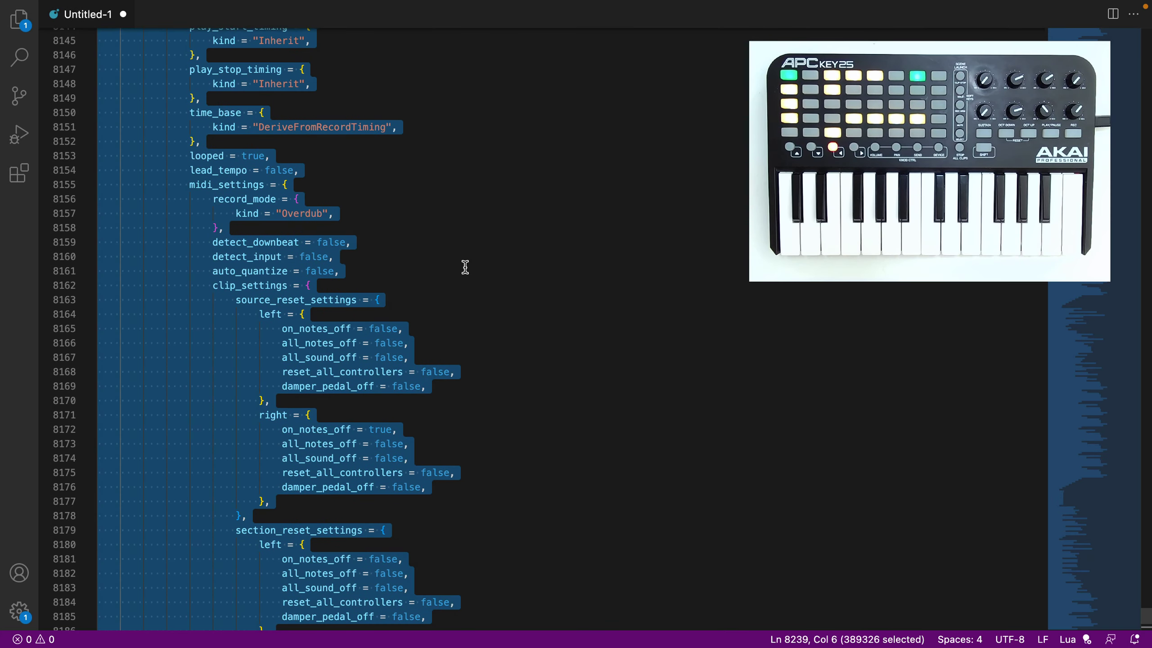
Set detect_downbeat in the midi_settings block to true and select the whole script.
click(375, 247)
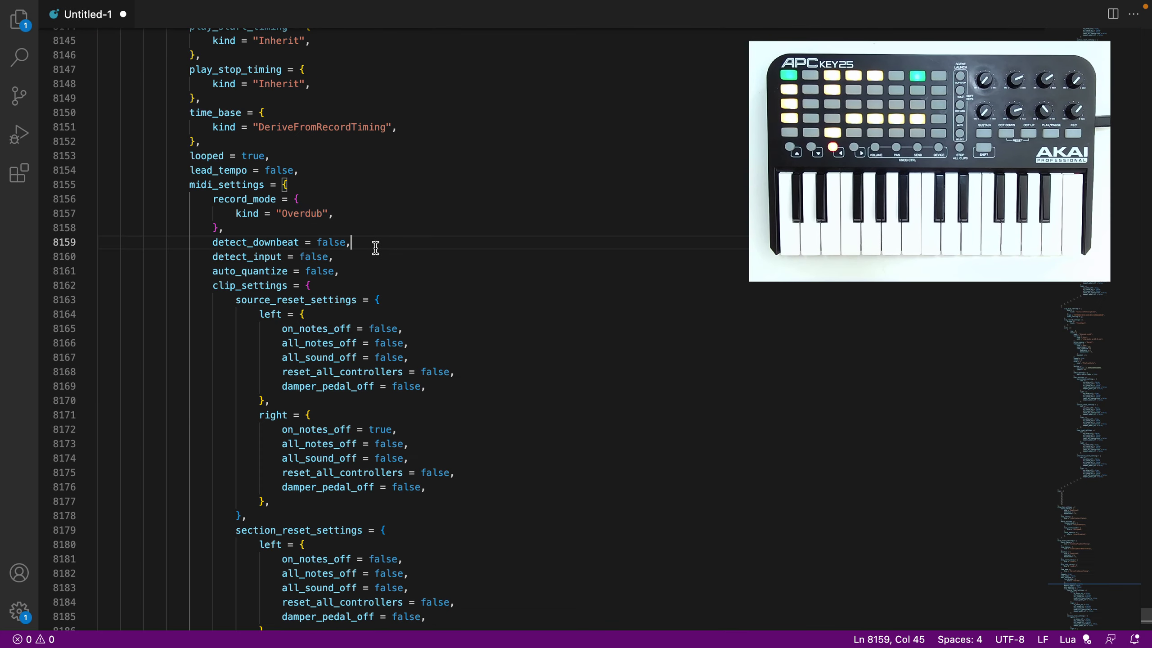
double_click(326, 247)
text(true)
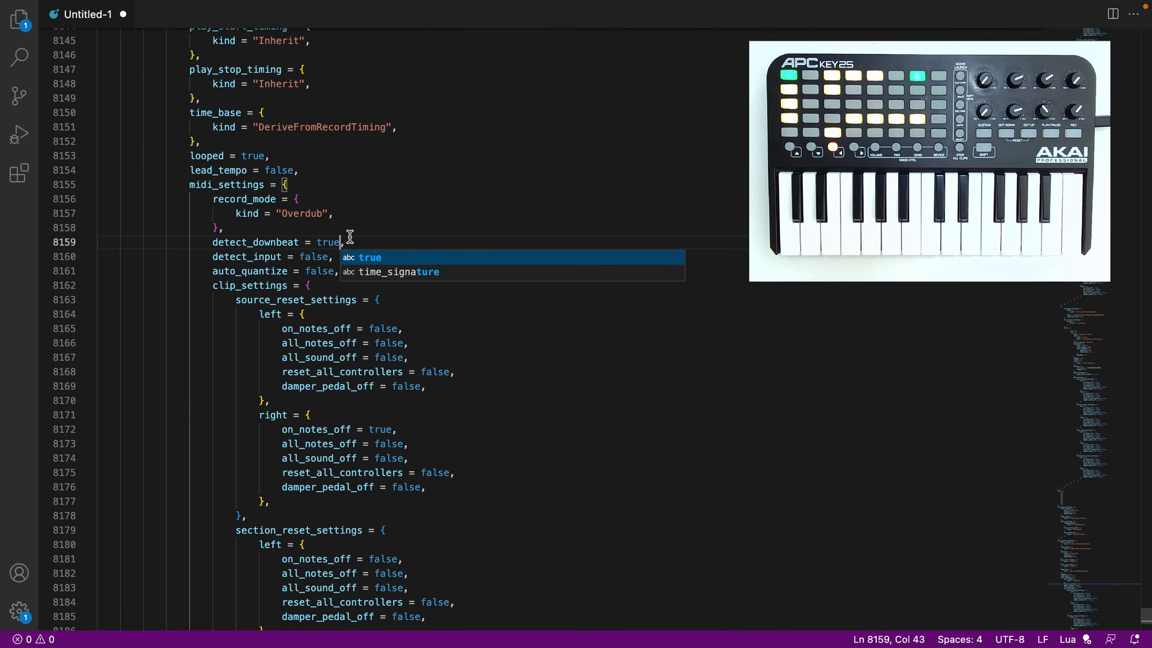
key(super+a)
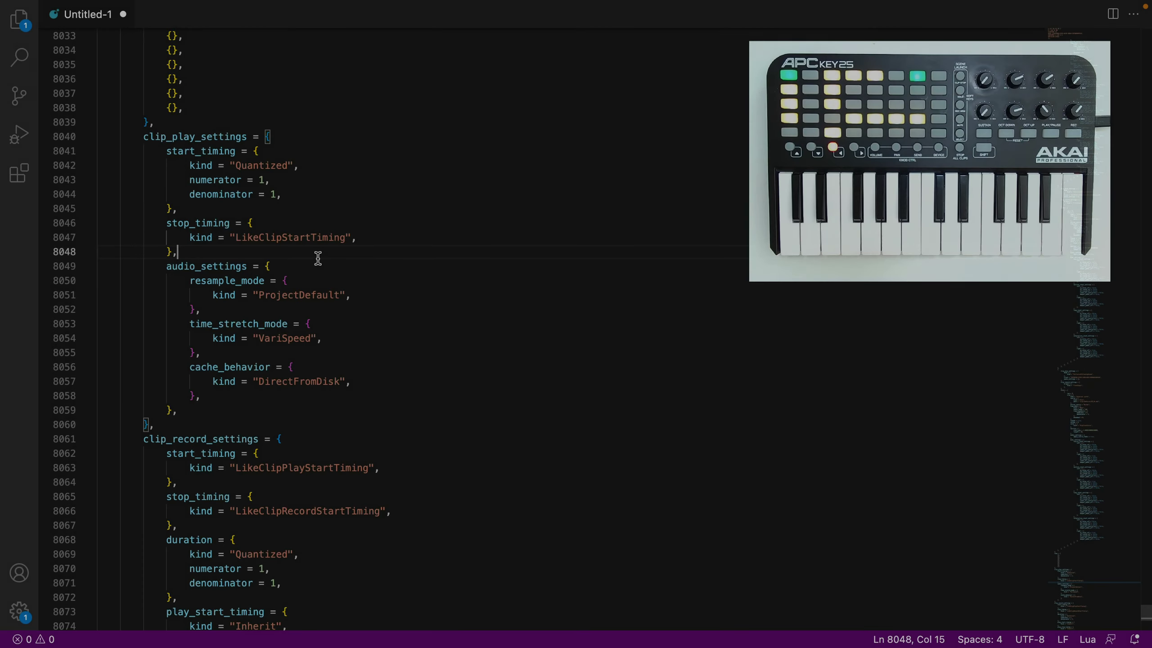
Set the stop_timing kind in clip_play_settings to "UntilEndOfClip".
double_click(287, 236)
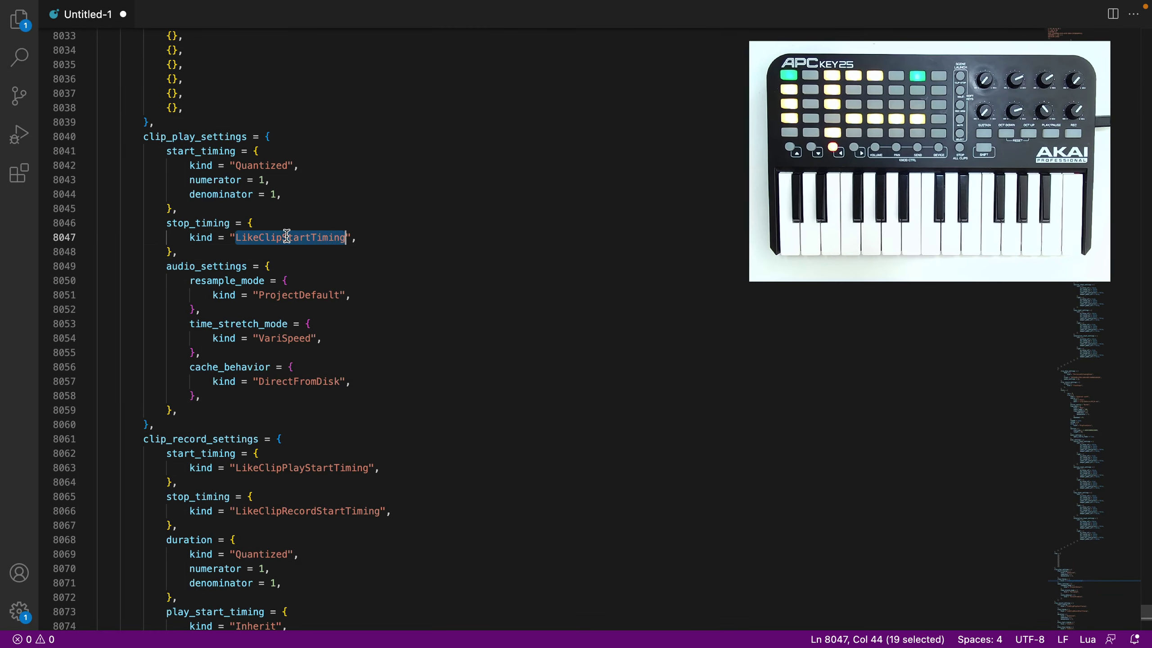
text(UntilEnd)
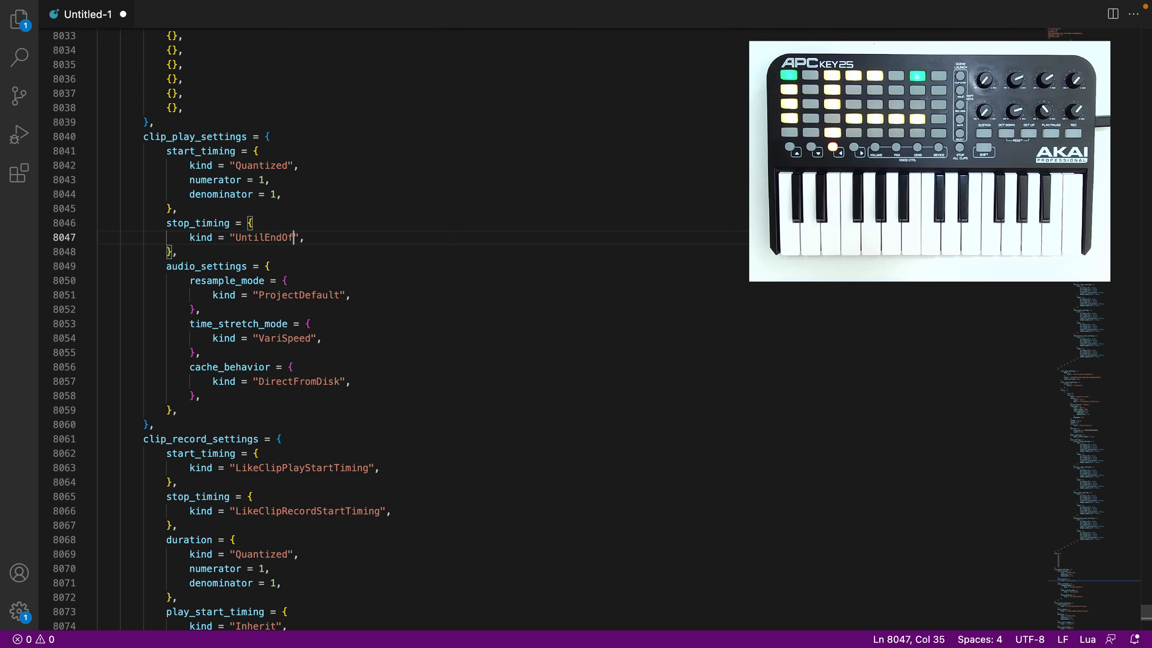
text(OfClip)
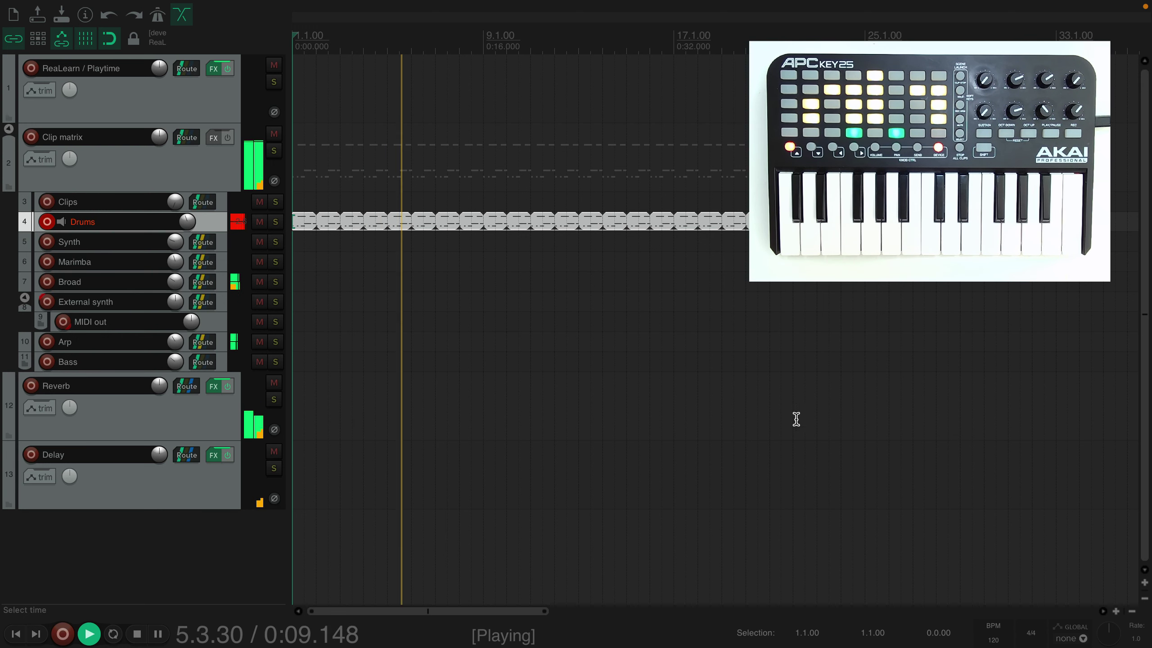
Pause and stop the running project in REAPER, and restart playback with the clips.
click(159, 634)
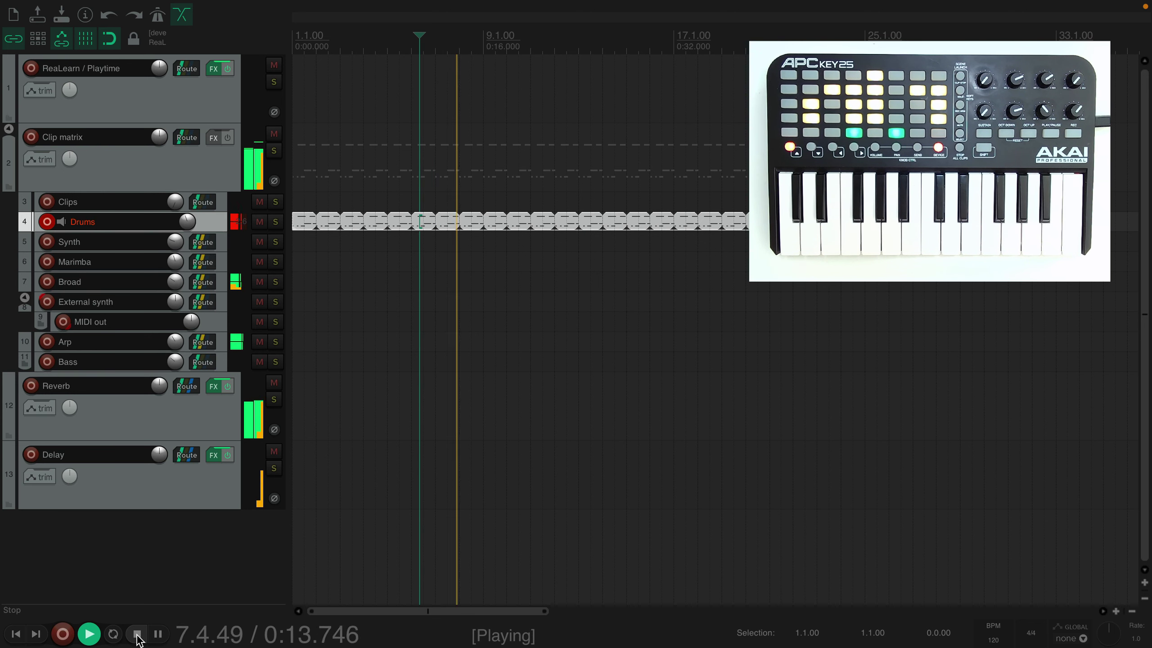
click(137, 634)
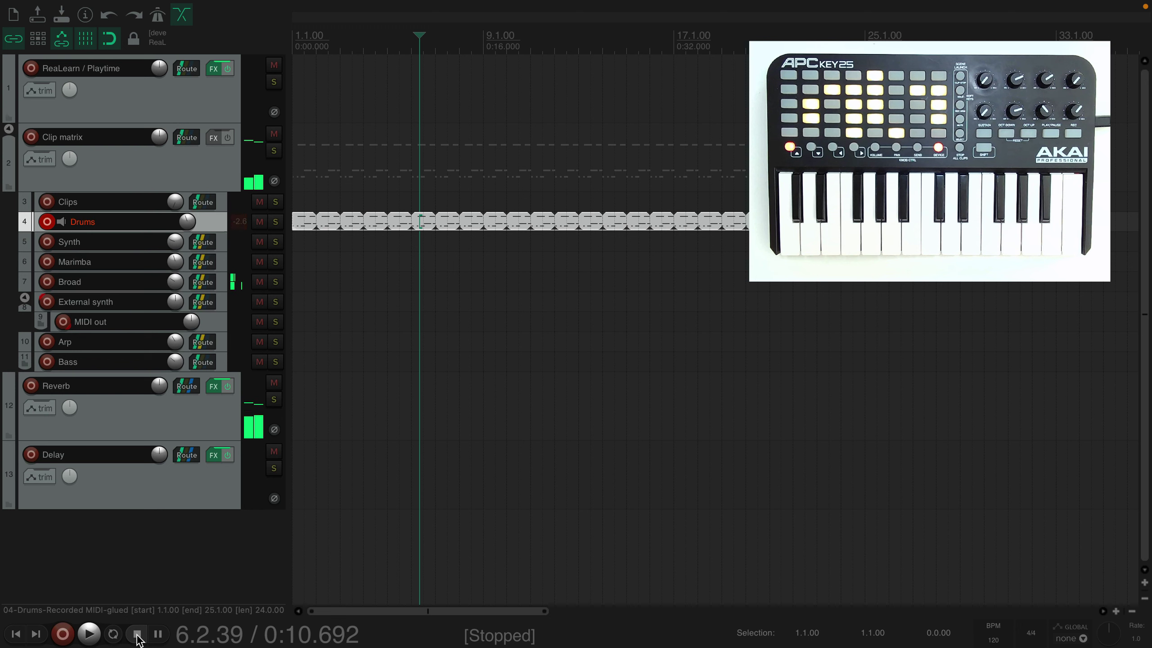
click(93, 637)
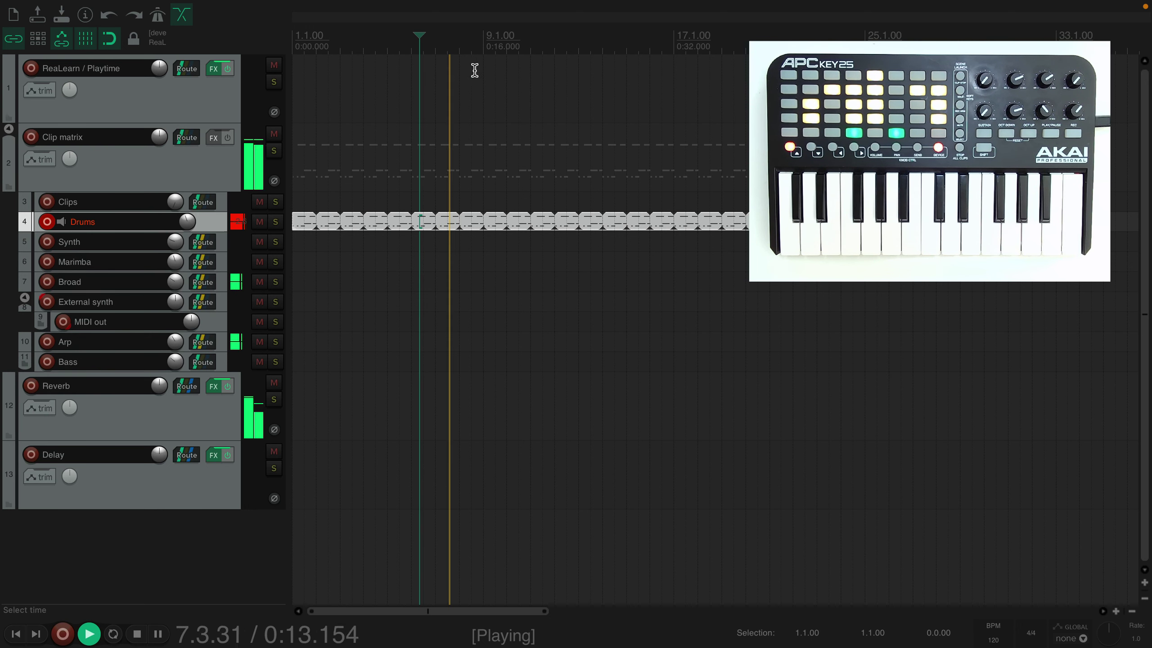
Jump the playback position to about bar 11, back to about bar 3, and stop the transport.
click(542, 39)
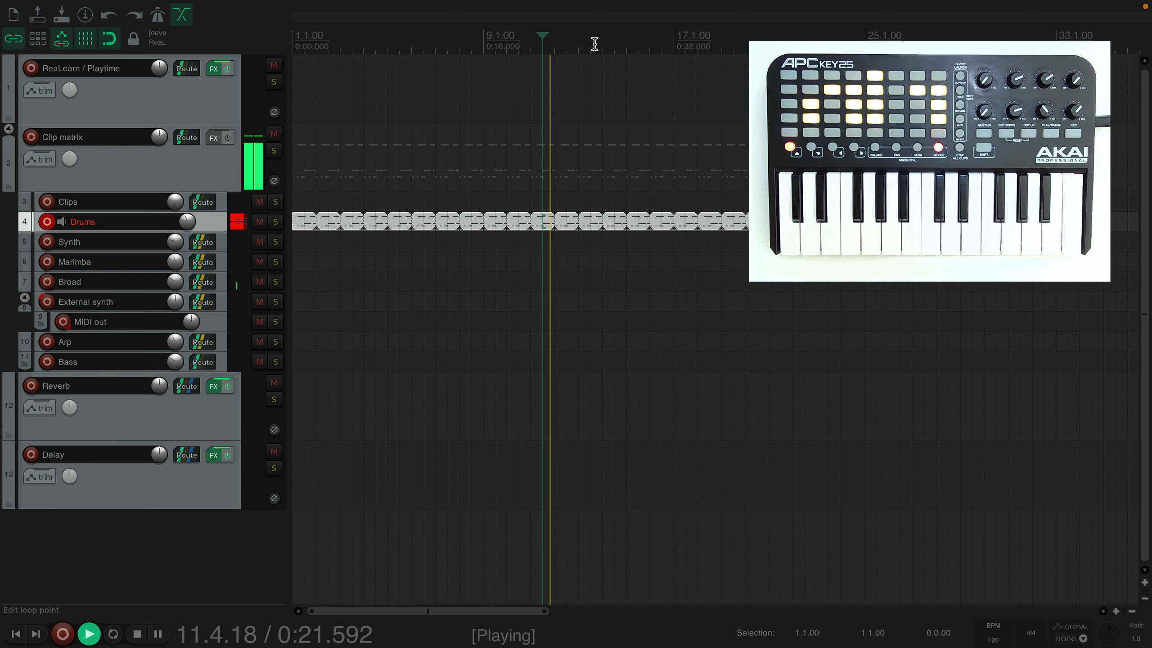
click(346, 38)
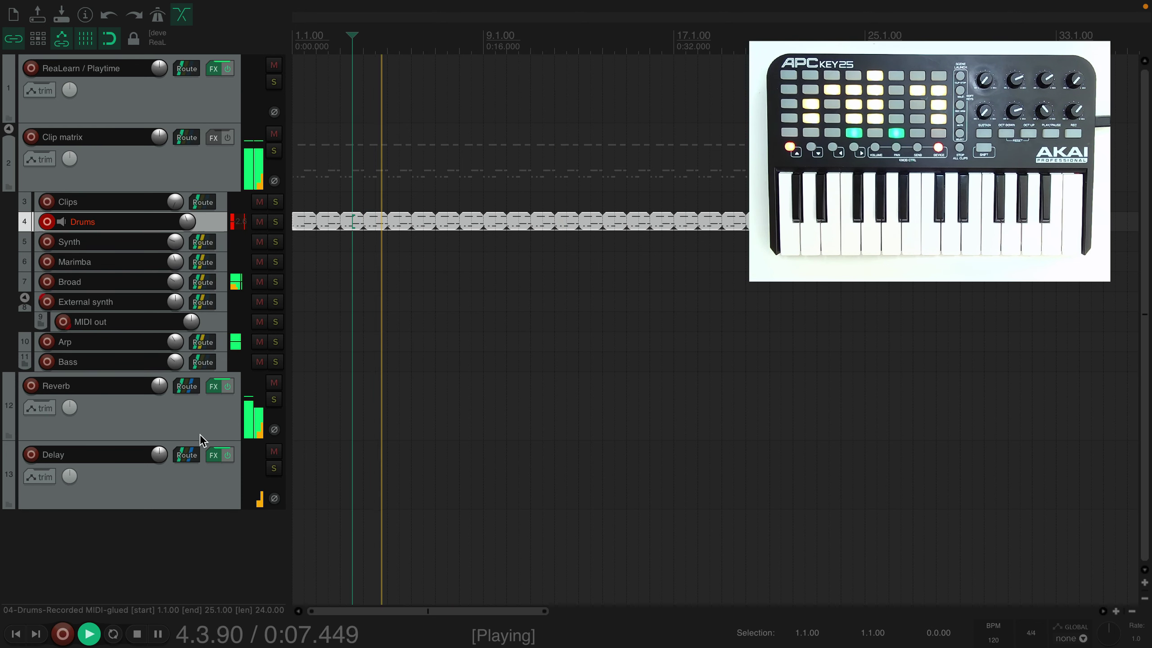
click(140, 634)
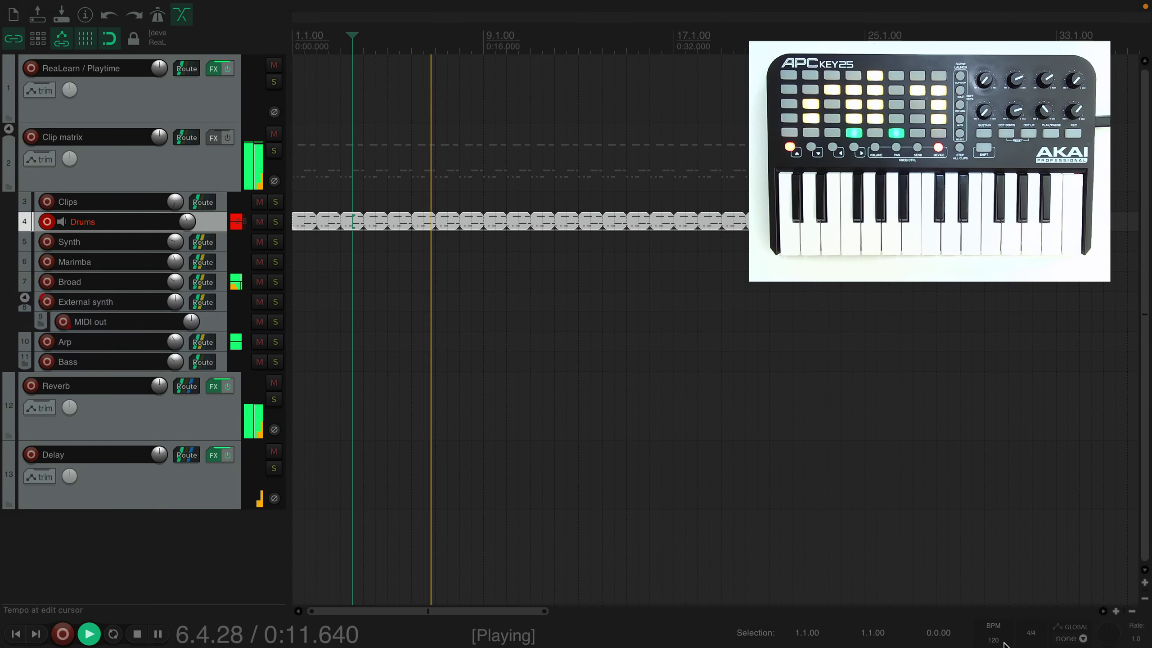
Vary the project tempo during playback, lowering it to 93 BPM, raising it to 225 BPM and bringing it to 108 BPM.
scroll(999, 640, down, 11)
scroll(1003, 645, down, 15)
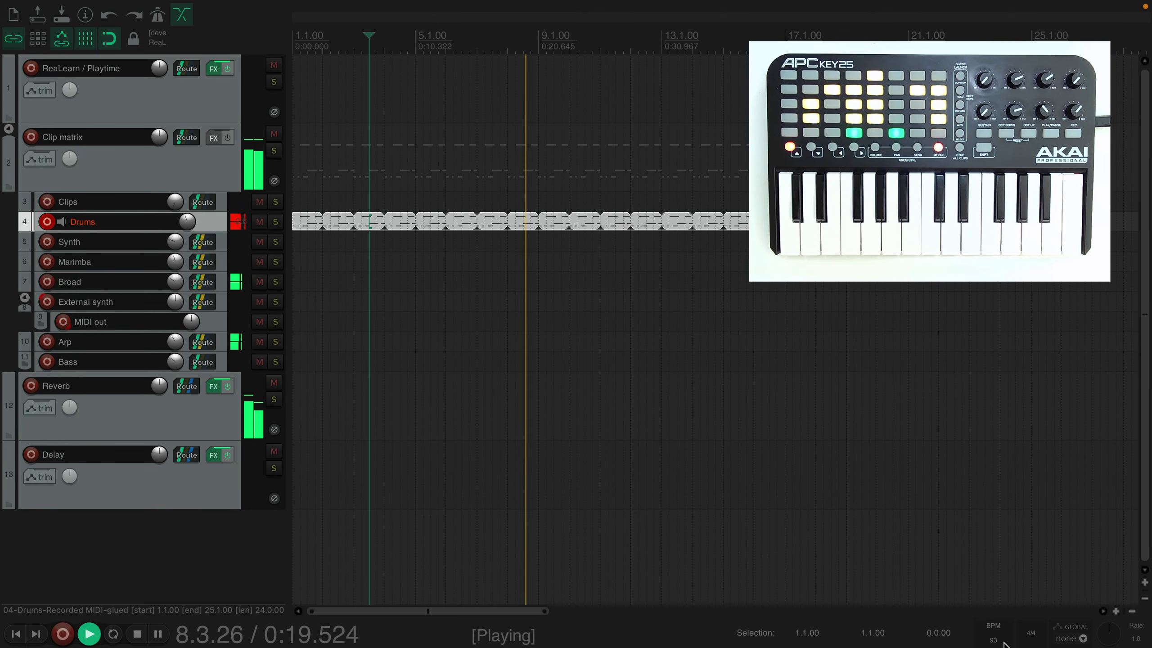
scroll(1003, 644, up, 5)
scroll(1004, 645, up, 20)
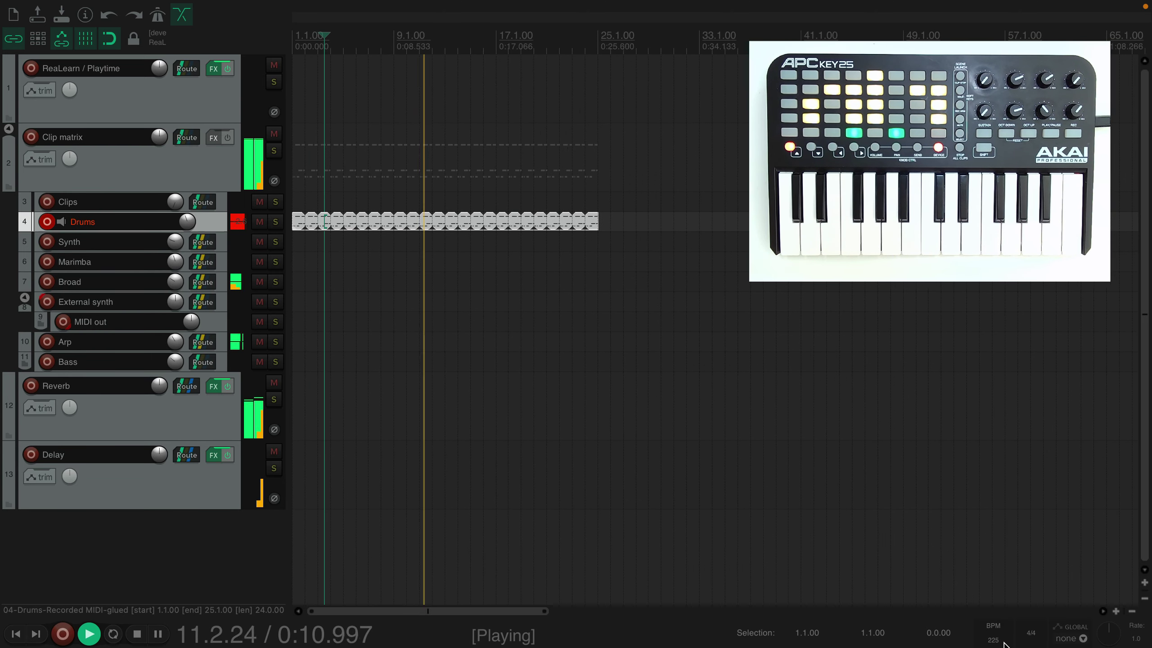
scroll(1003, 644, down, 20)
scroll(1003, 644, up, 20)
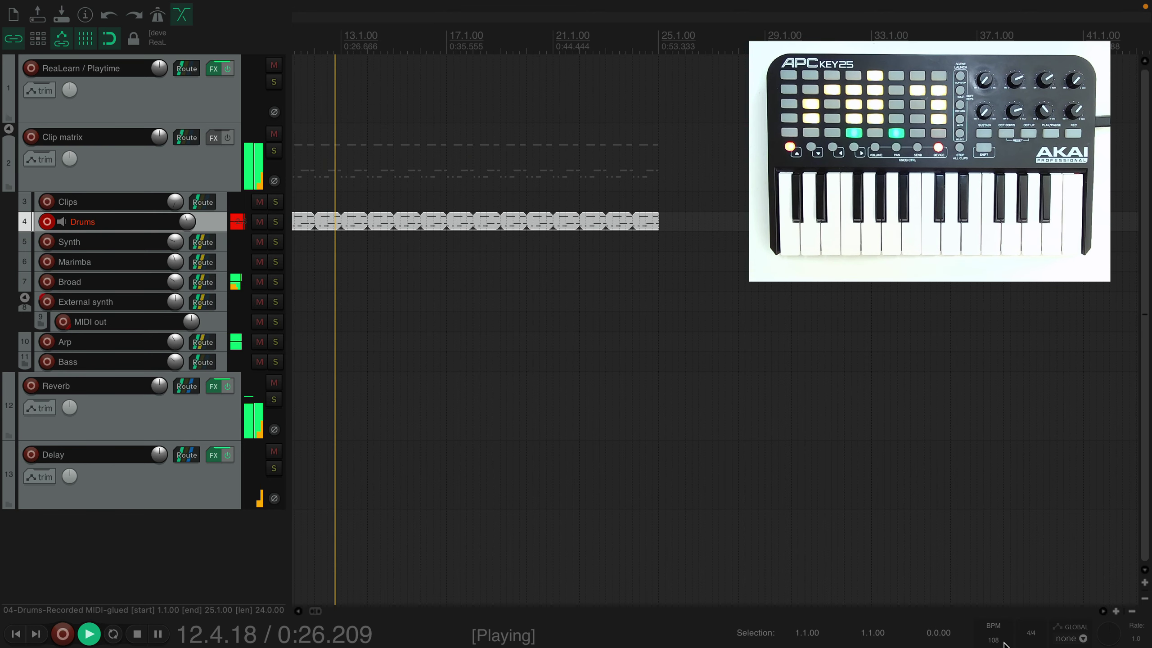
Stop the transport and try changing the project tempo with the clips in VariSpeed mode.
click(143, 634)
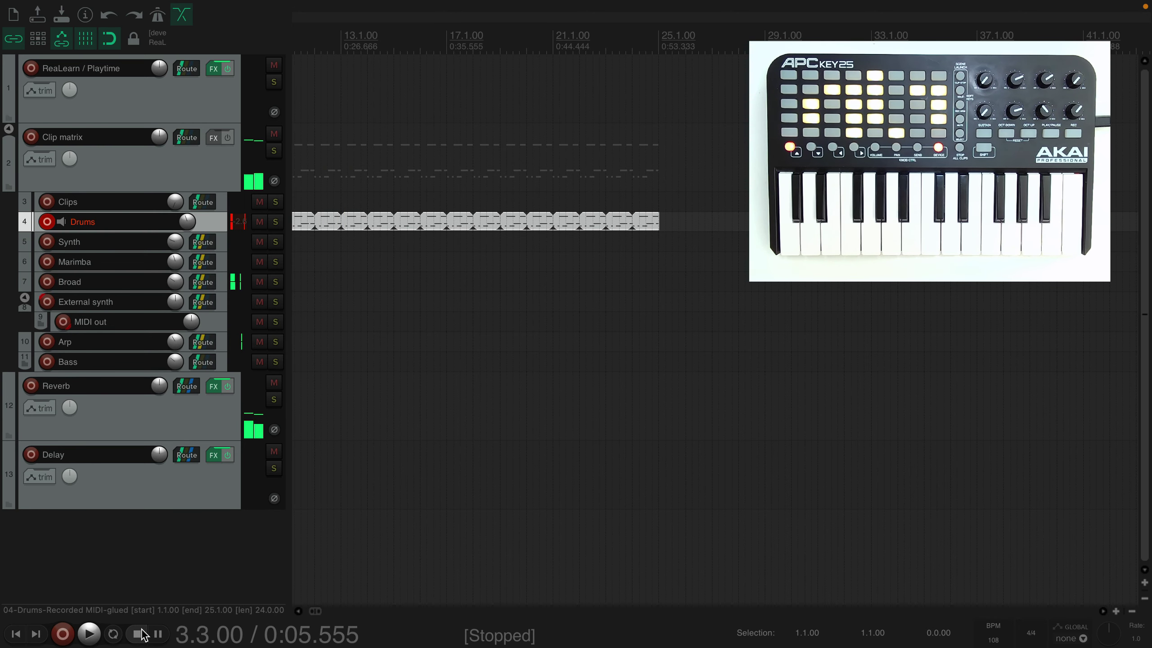
drag(393, 37, 403, 38)
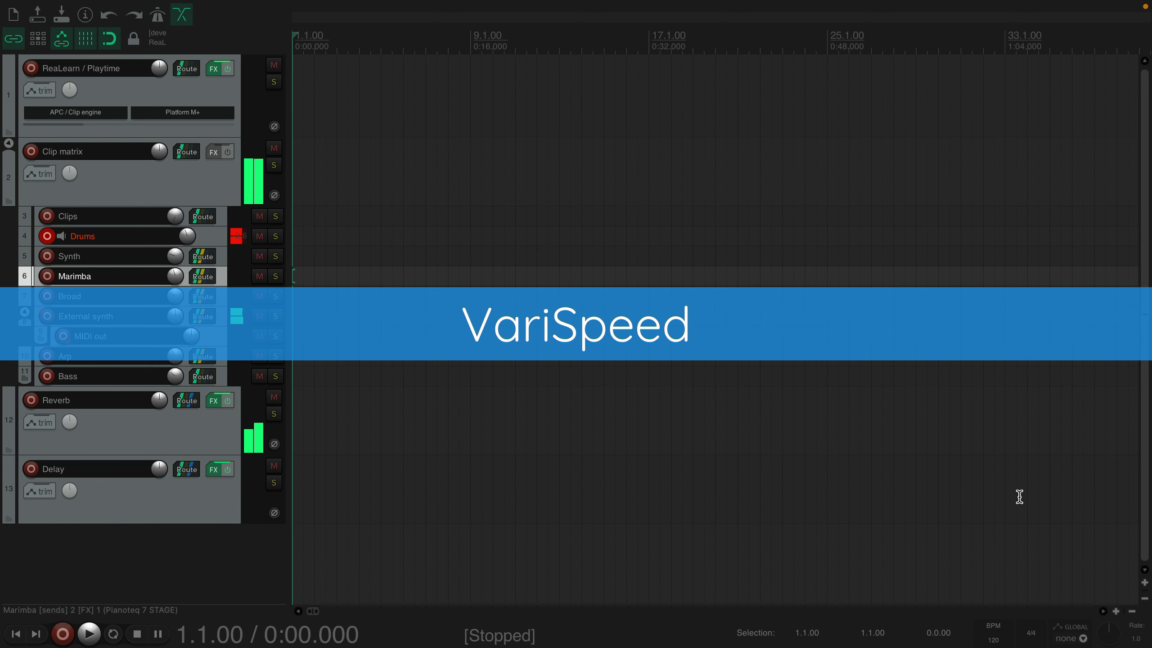
drag(993, 629, 1002, 641)
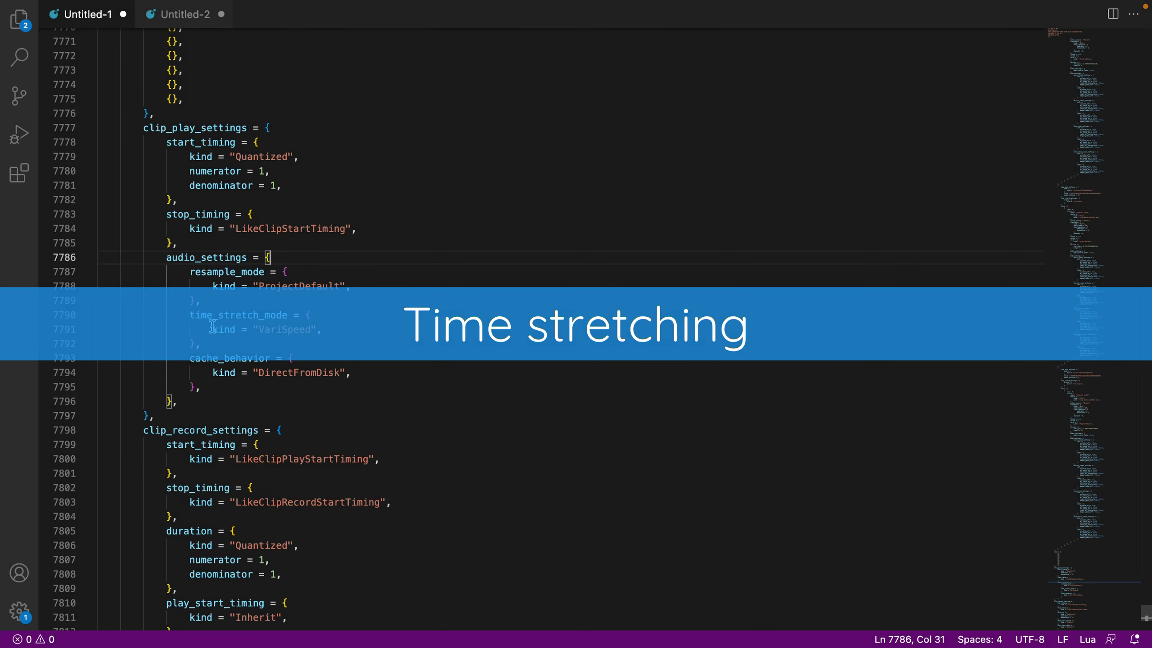
Set the time_stretch_mode kind to "KeepingPitch" with a nested mode of kind "ProjectDefault", and select the whole script.
drag(212, 327, 373, 333)
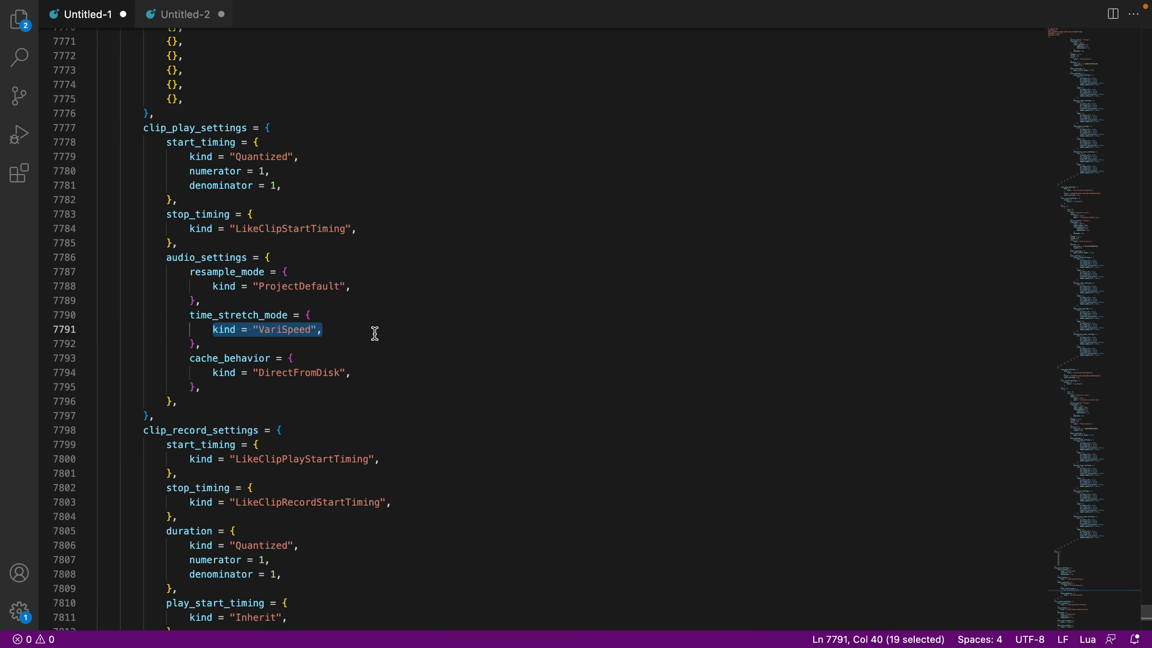
text(kind = "KeepingPitch",                     mode = {                         kind = "ProjectDefault"                     })
key(ctrl+a)
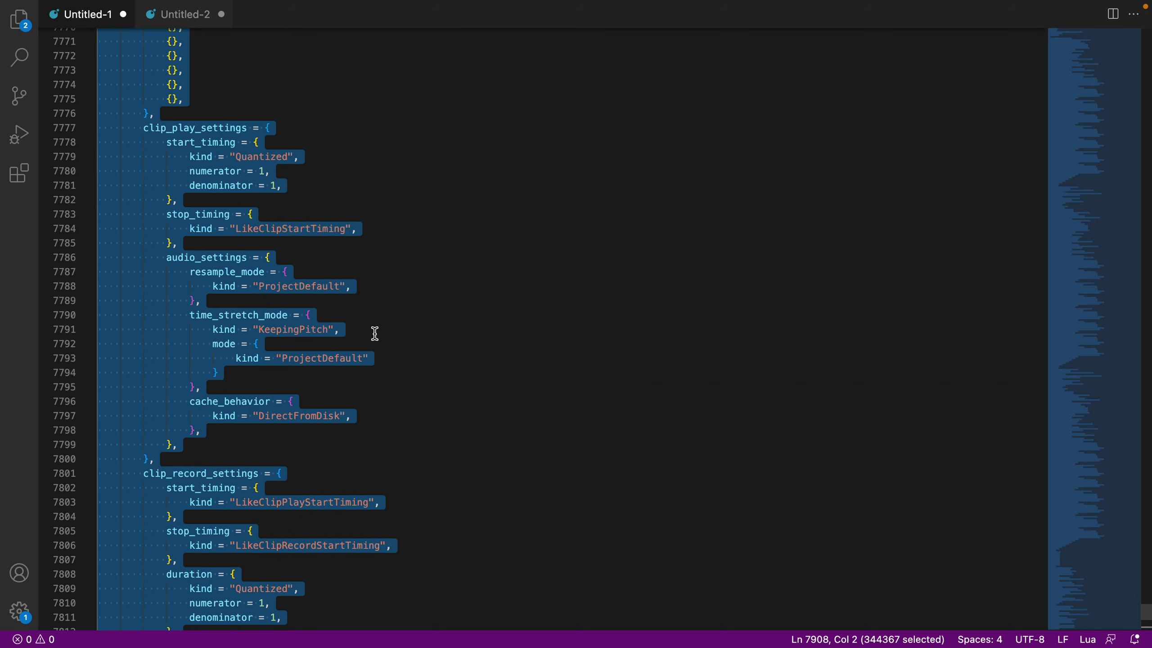
Switch to REAPER and lower the project tempo gradually to 20 BPM while the clips play.
key(super+Tab)
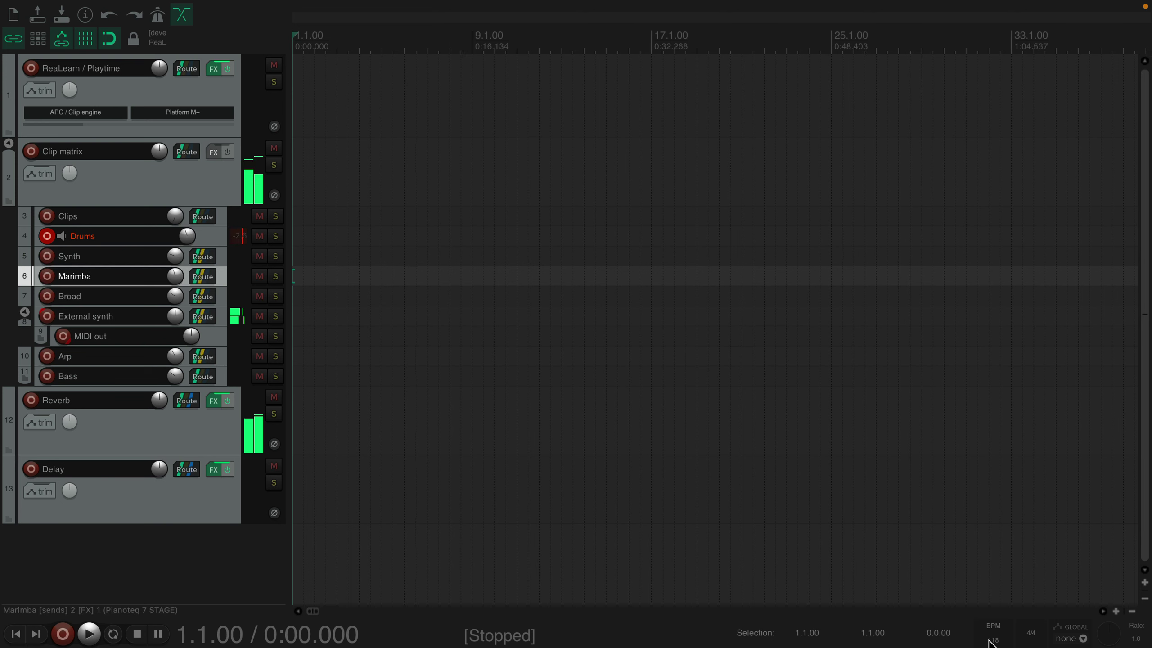
scroll(991, 640, down, 20)
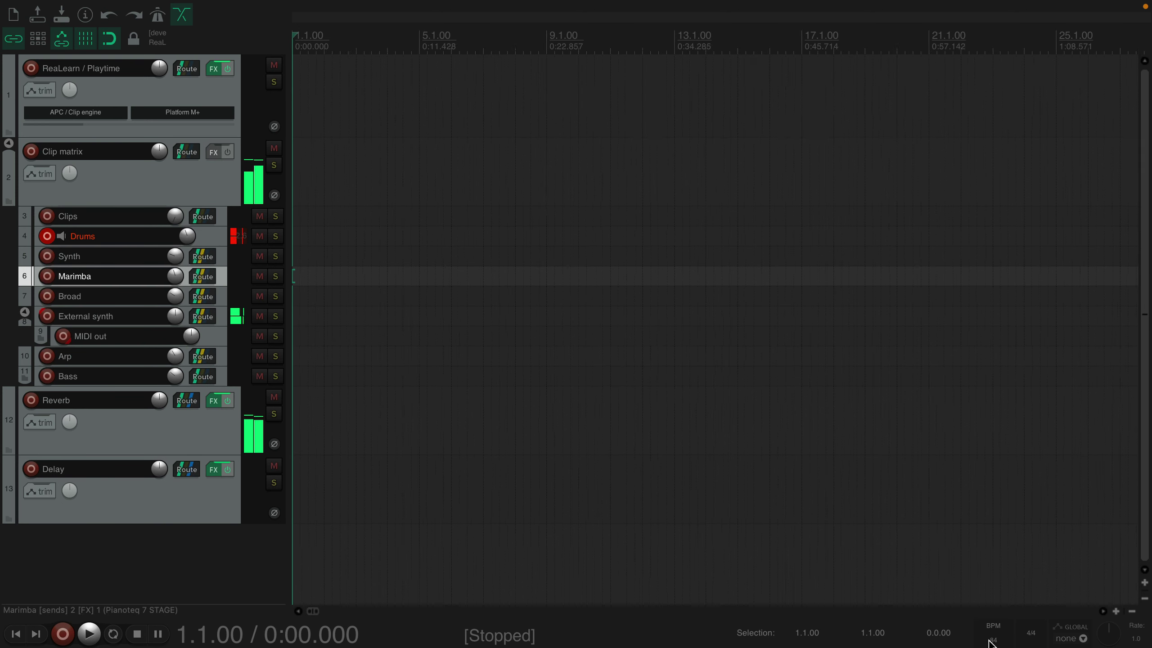
scroll(991, 640, down, 20)
scroll(994, 642, down, 20)
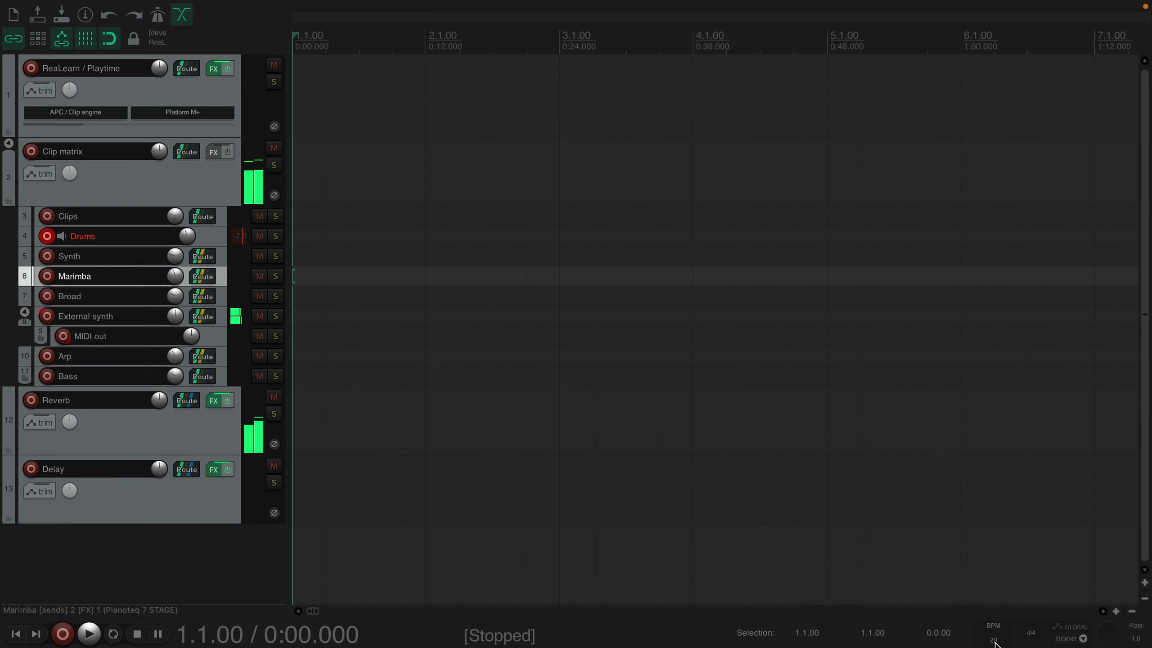